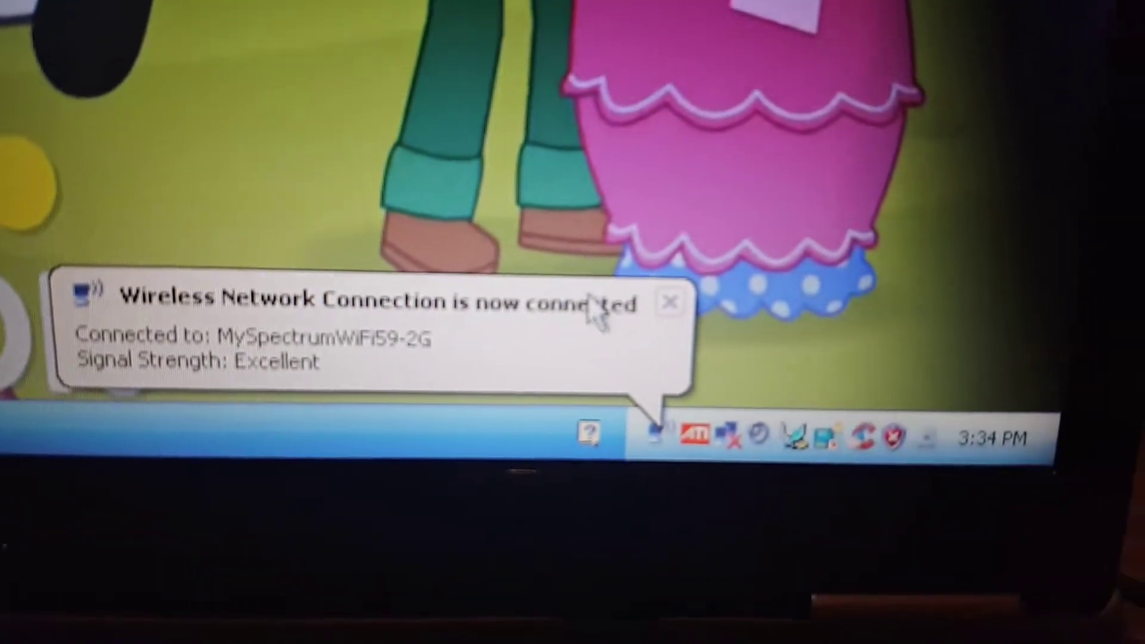
Step: Dismiss the wireless connection balloon to reveal System Properties: Celeron M 1.60 GHz, 448 MB RAM
{"action": "left_click", "coordinate": [639, 314]}
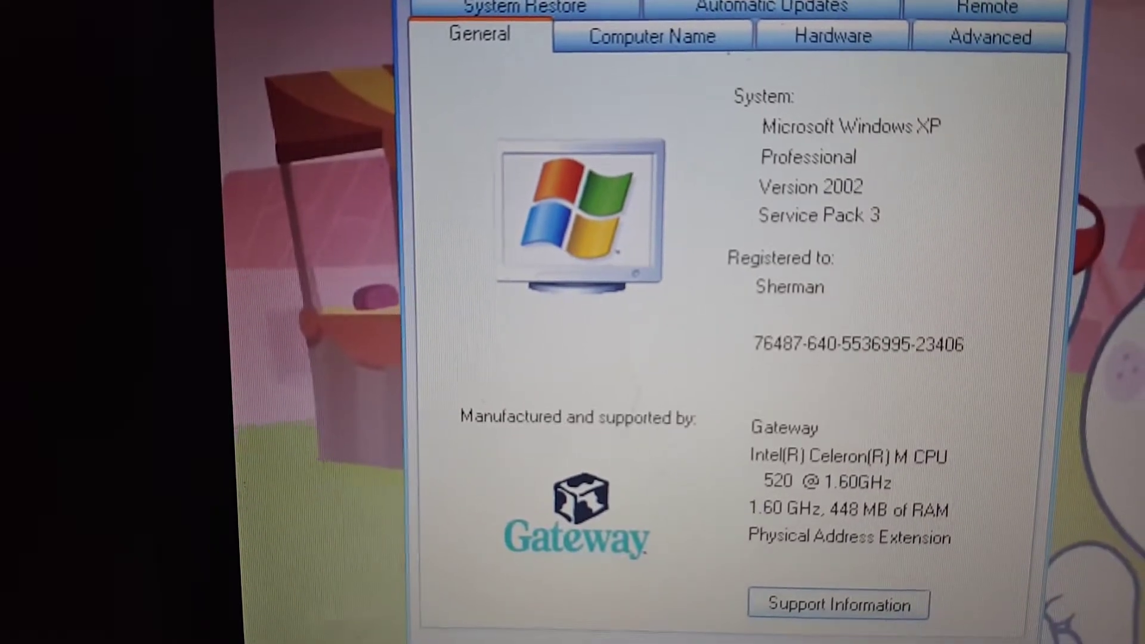
Step: Close System Properties and bring up the Start menu to run winver
{"action": "left_click", "coordinate": [715, 640]}
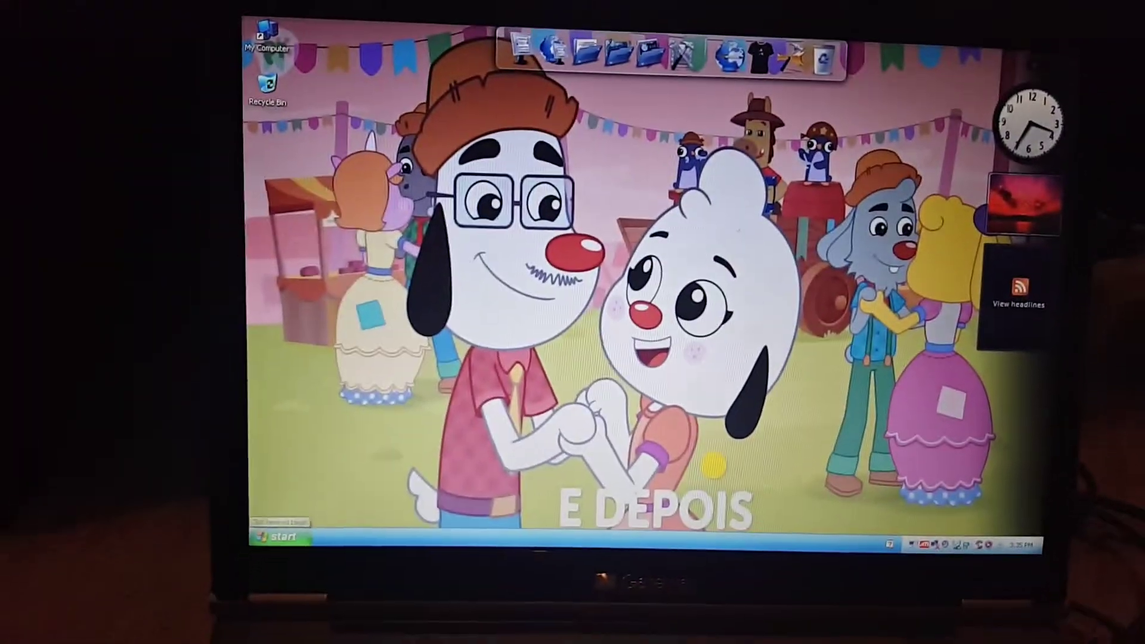
{"action": "left_click", "coordinate": [280, 536]}
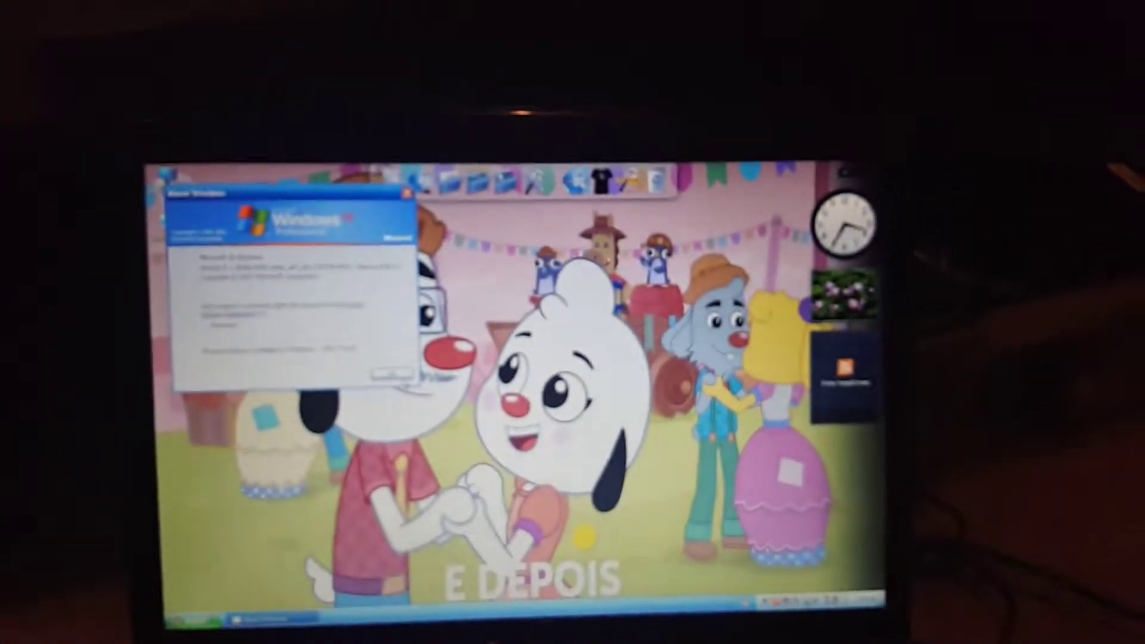
Step: Dismiss About Windows and show All Programs with CCleaner, Speccy and TeamViewer 14
{"action": "key", "text": "Return"}
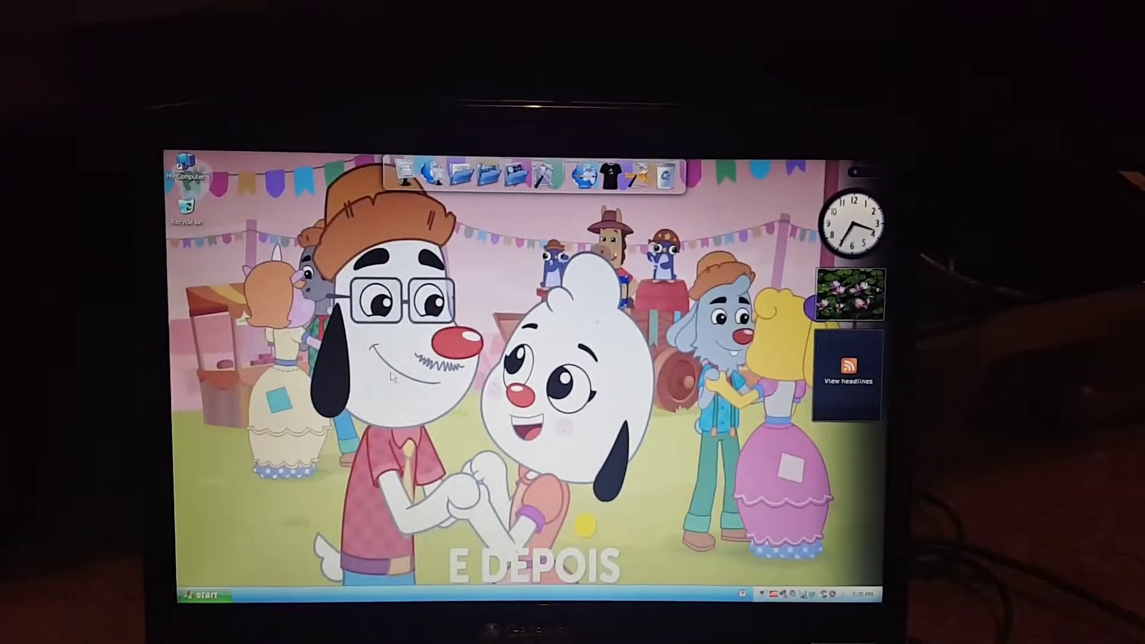
{"action": "left_click", "coordinate": [192, 618]}
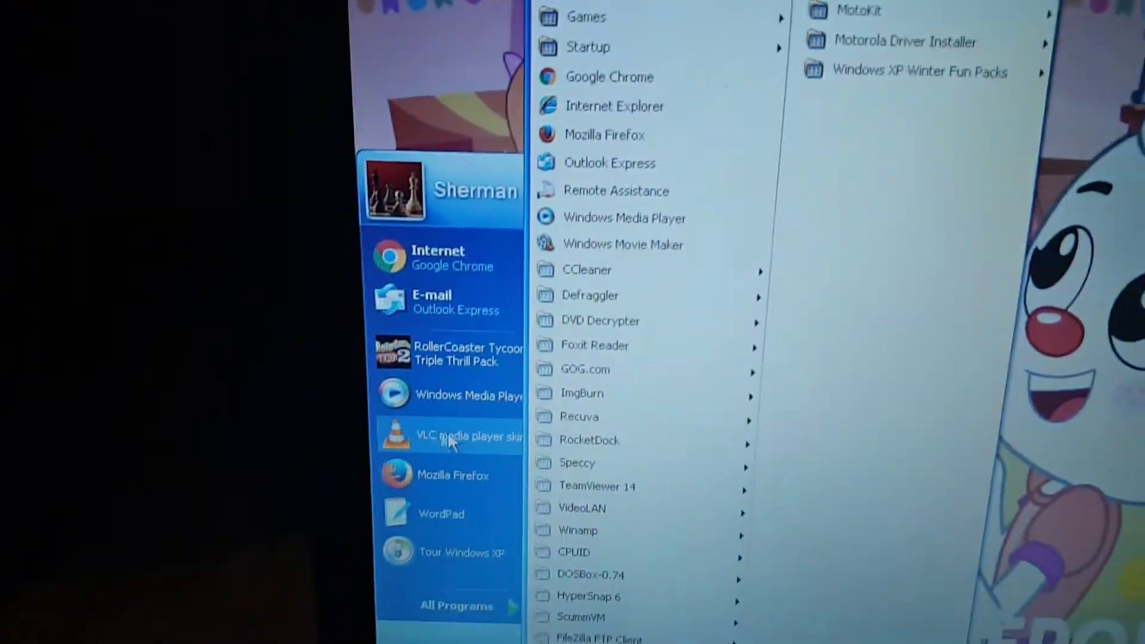
{"action": "mouse_move", "coordinate": [432, 475]}
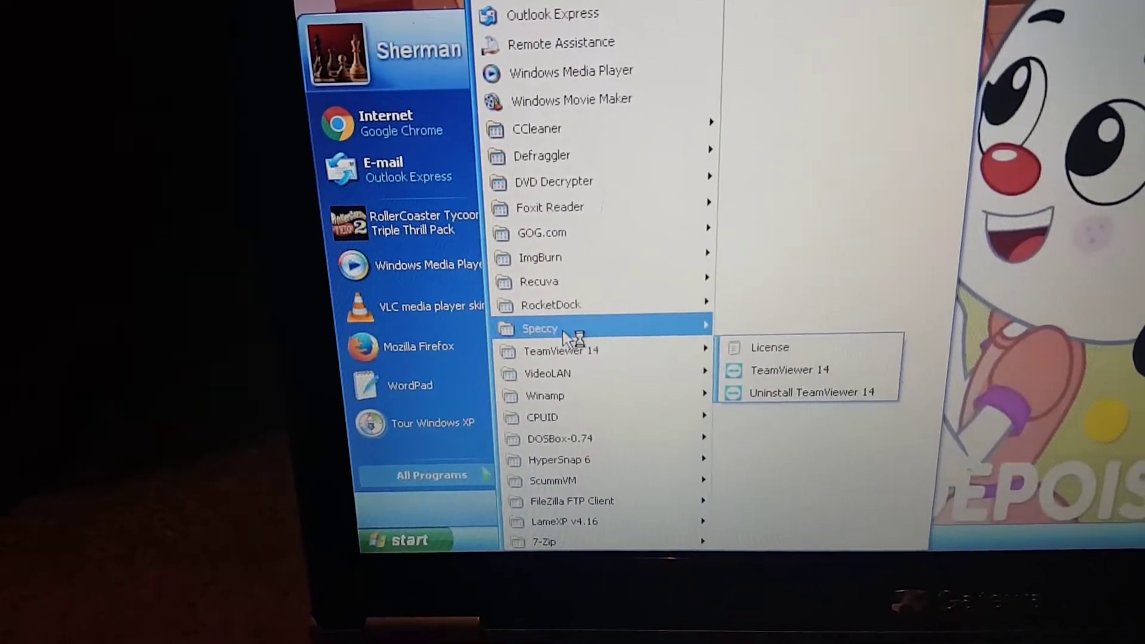
Step: Launch Speccy, review the Celeron M 520, 512MB DDR2 and 74GB drive, then close it
{"action": "left_click", "coordinate": [760, 329]}
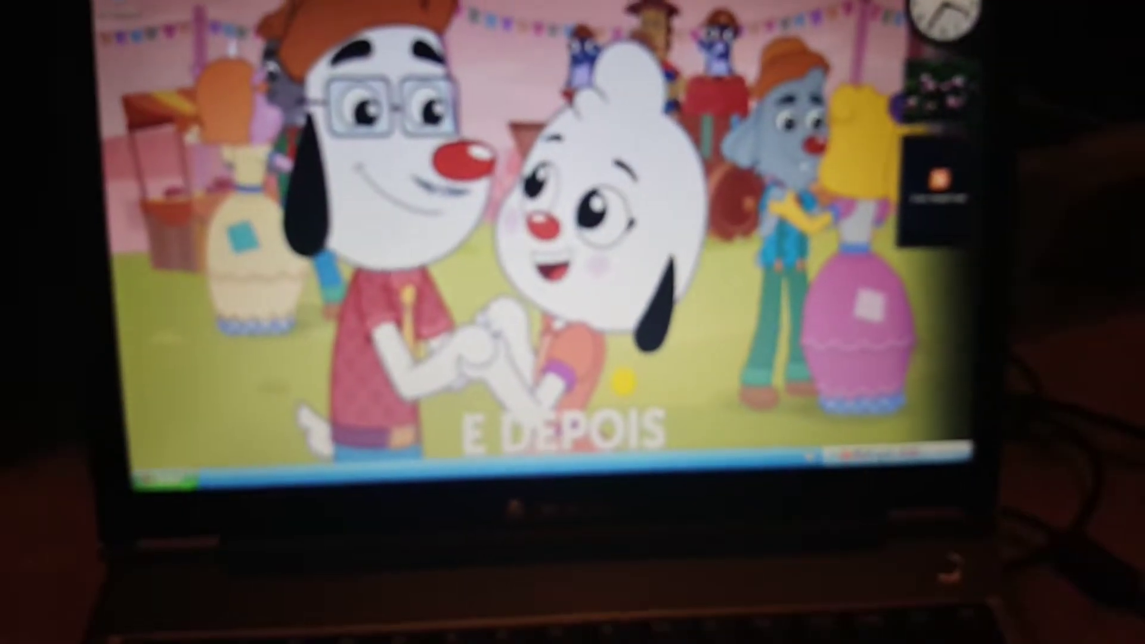
{"action": "key", "text": "super"}
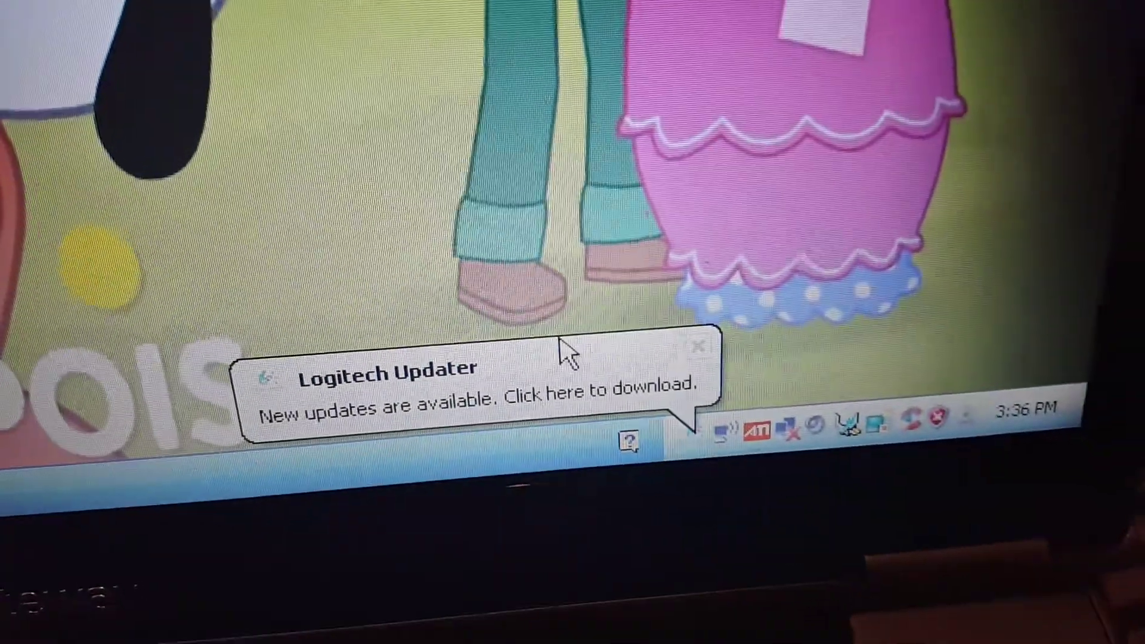
Step: Dismiss the Logitech Updater notice and respond to the Turn Off Computer dialog
{"action": "left_click", "coordinate": [684, 349]}
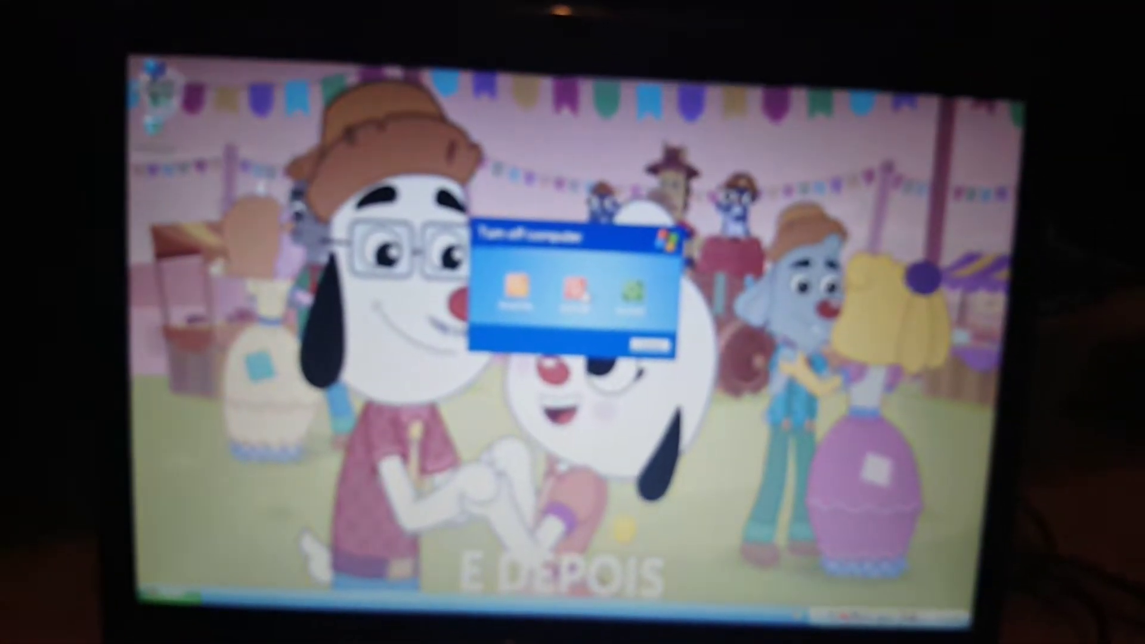
{"action": "key", "text": "Escape"}
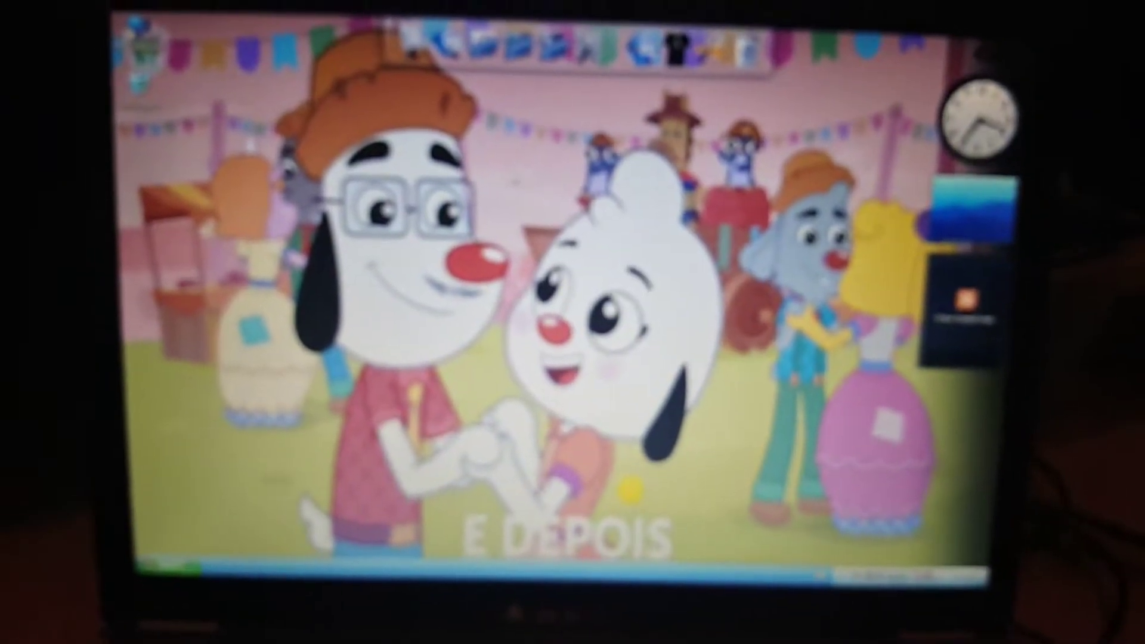